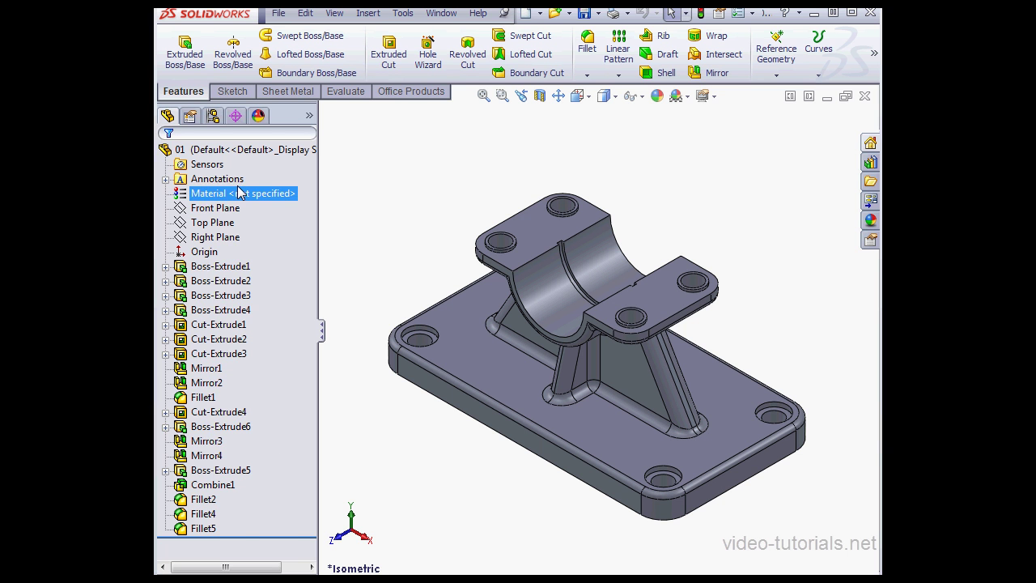
- Preview Config-02 from the ConfigurationManager, then reactivate the Default configuration
left_click(214, 116)
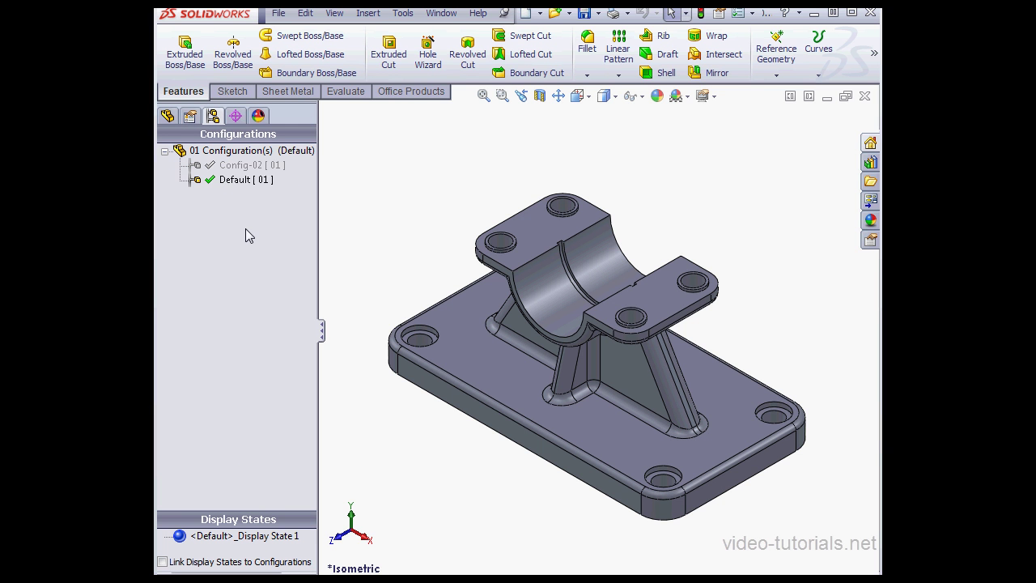
double_click(250, 165)
double_click(248, 180)
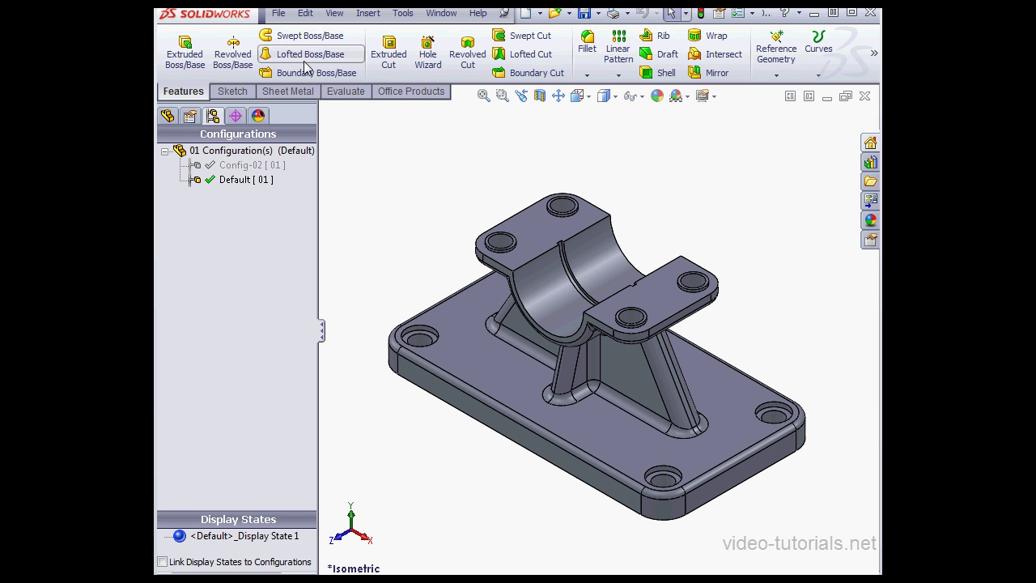
- Publish the bracket part to eDrawings with All configurations selected
left_click(279, 14)
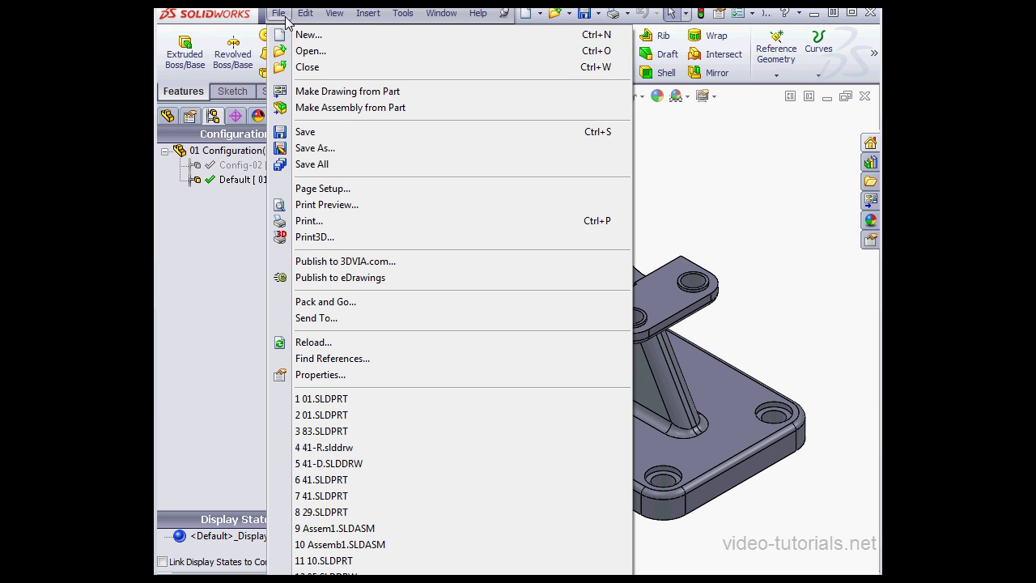
left_click(352, 278)
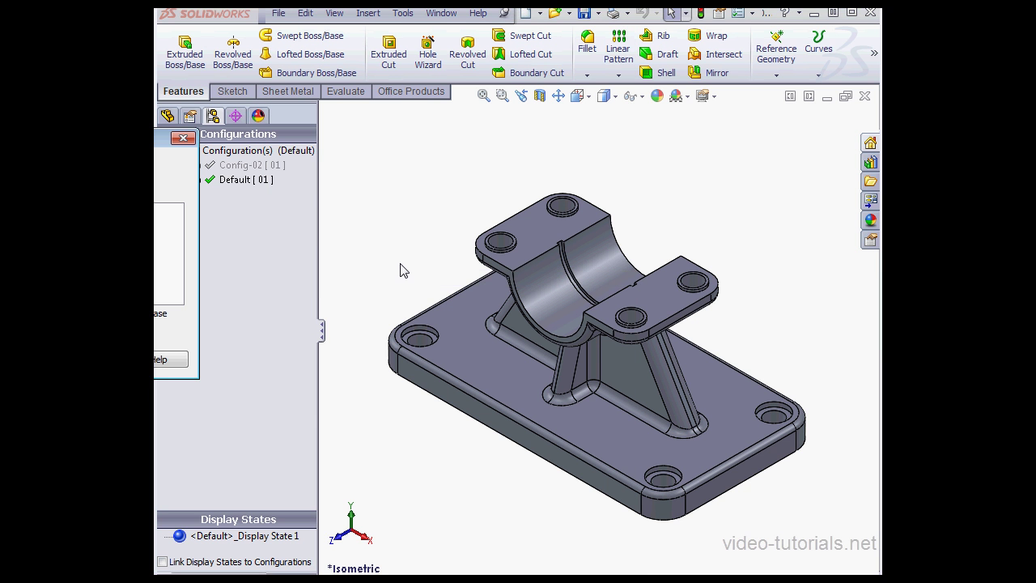
left_click_drag(166, 137, 503, 158)
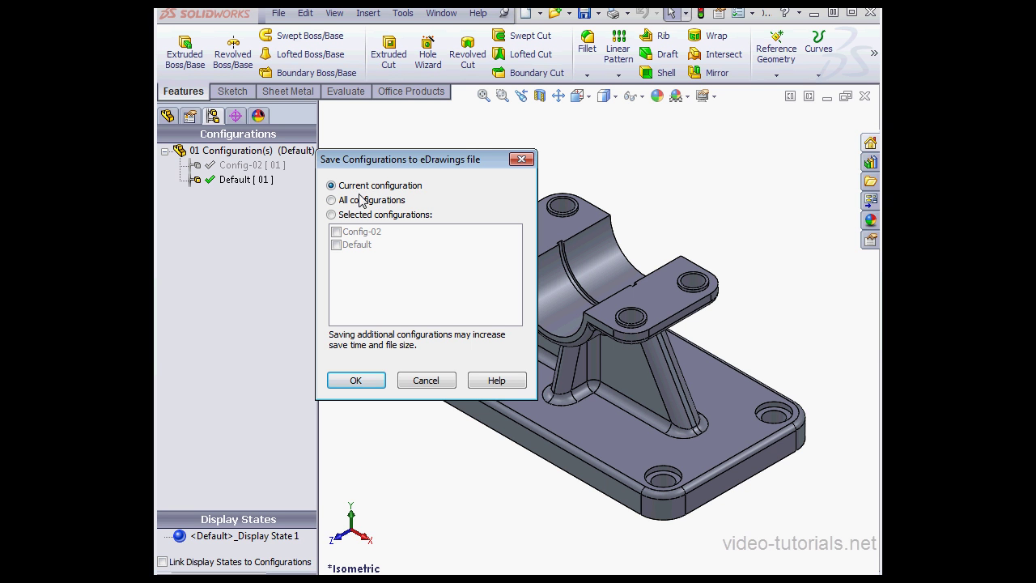
left_click(331, 200)
- Confirm the publish, then switch between the Config-02 and Default tabs
left_click(357, 381)
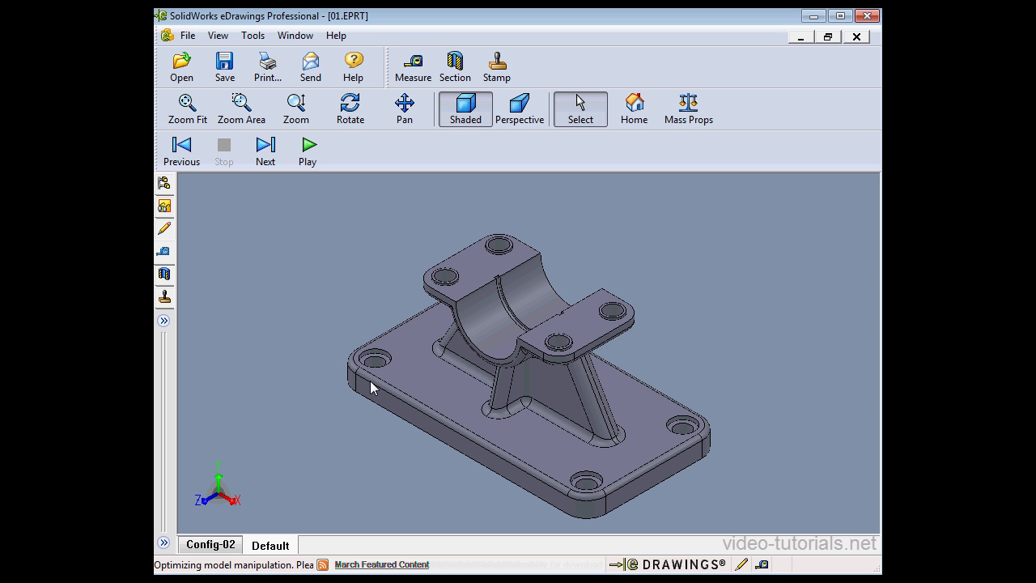
left_click(269, 546)
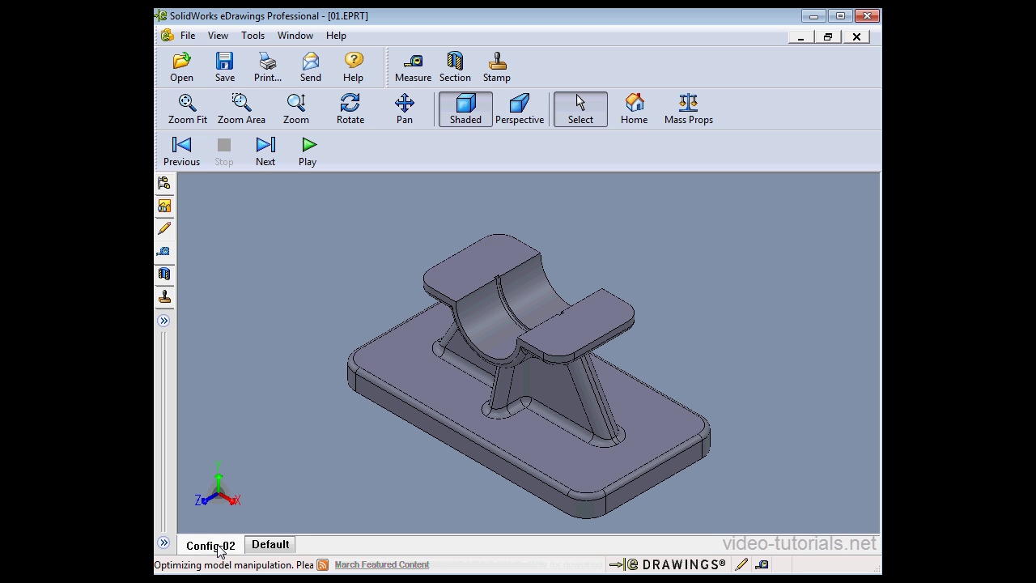
left_click(269, 546)
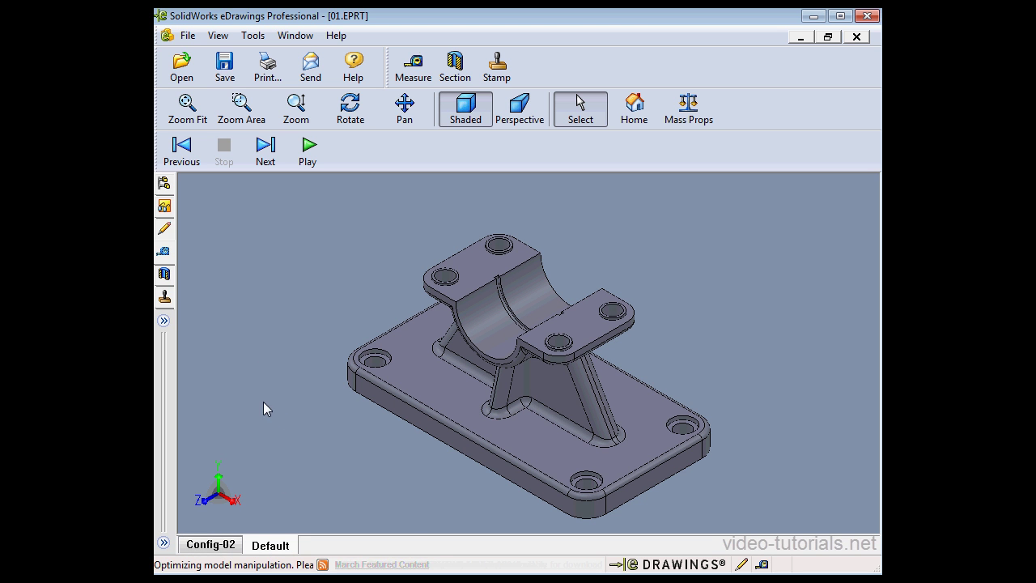
- Compare Config-02 and Default from the Configurations thumbnails pane, then close 01.EPRT
left_click(164, 183)
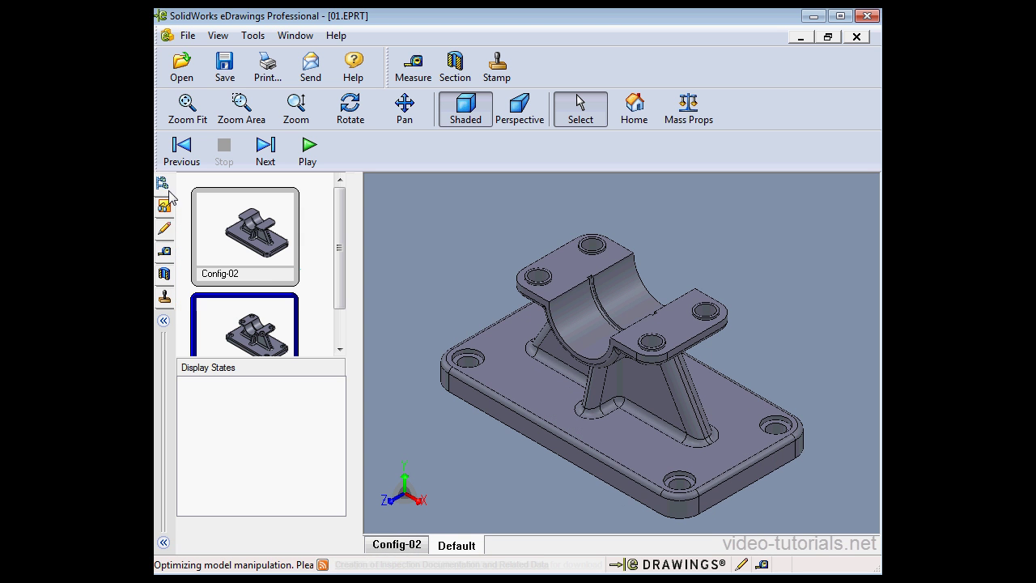
left_click(277, 285)
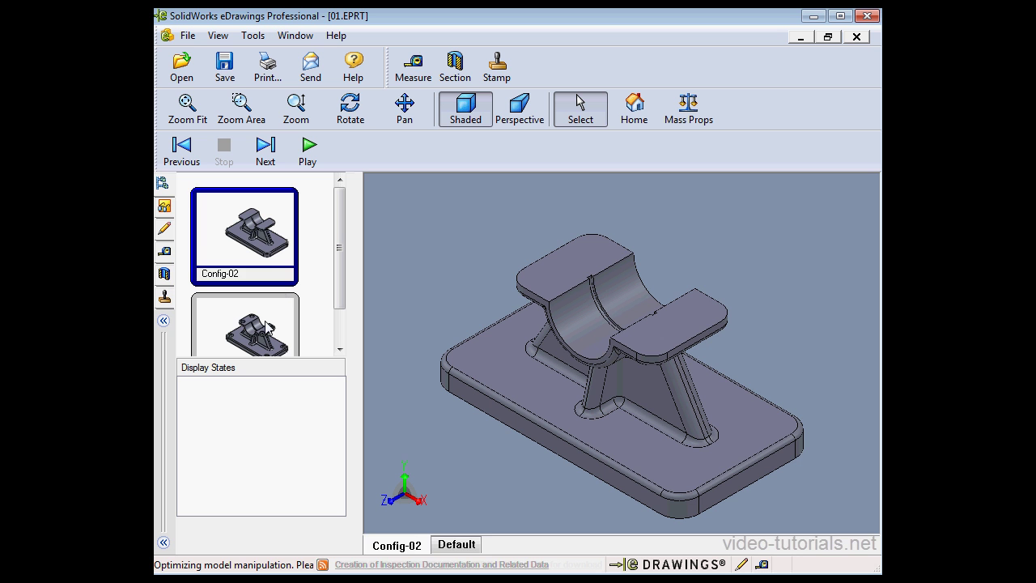
left_click(270, 328)
left_click(164, 321)
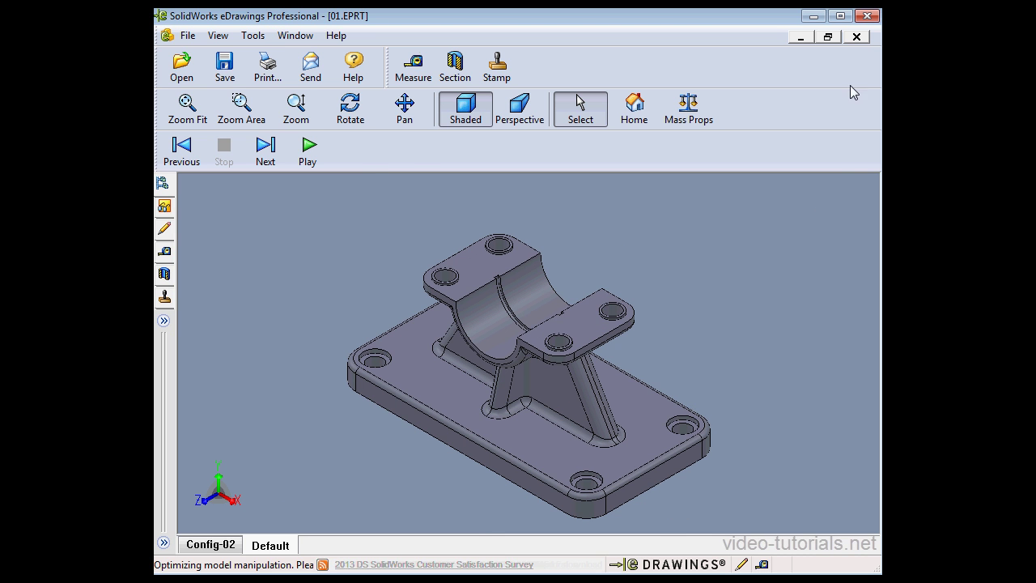
left_click(857, 38)
- Set up Save As for 01.EPRT as eDrawings (*.eprt), leaving password protection unset
left_click(814, 17)
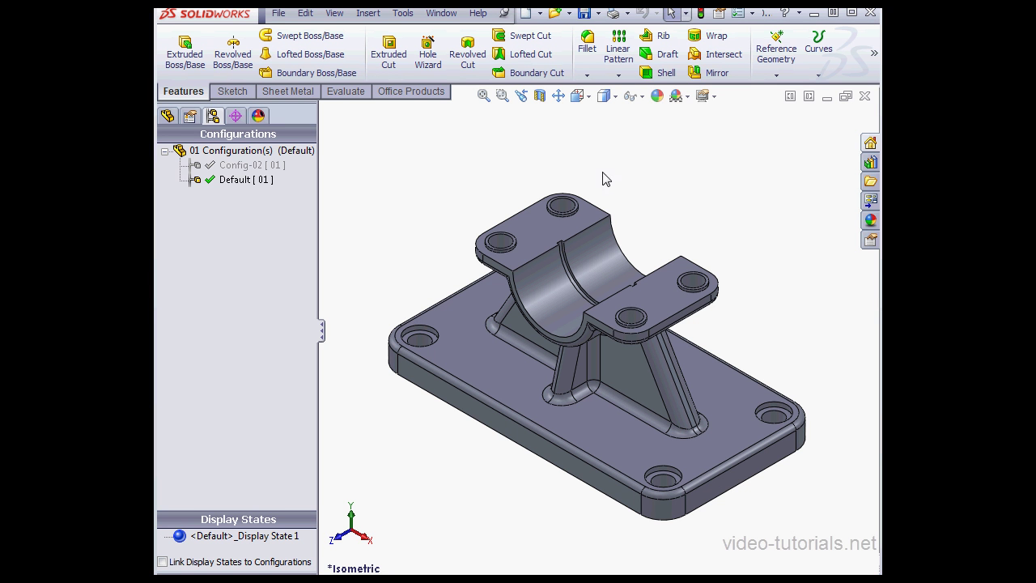
left_click(599, 16)
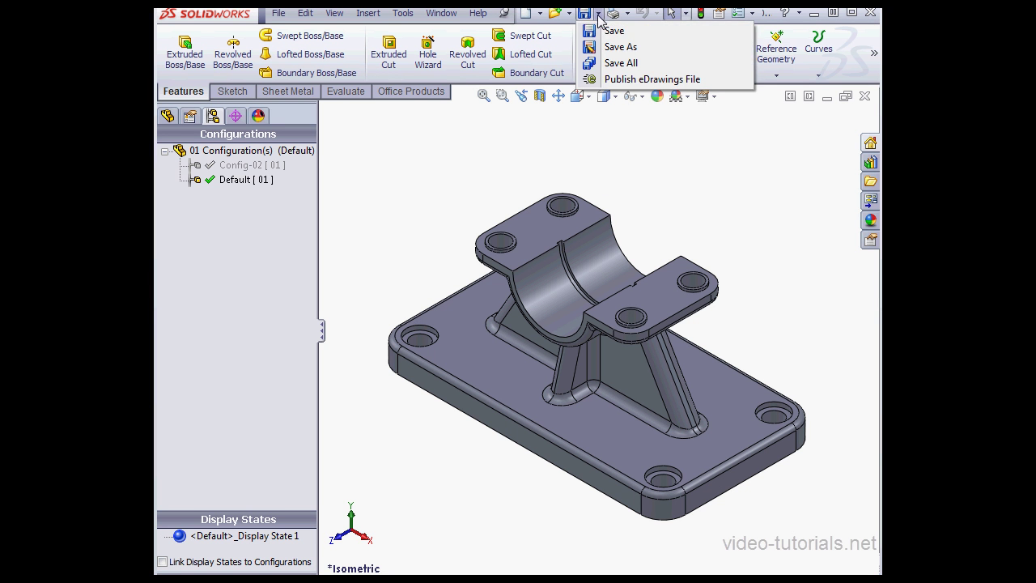
left_click(594, 49)
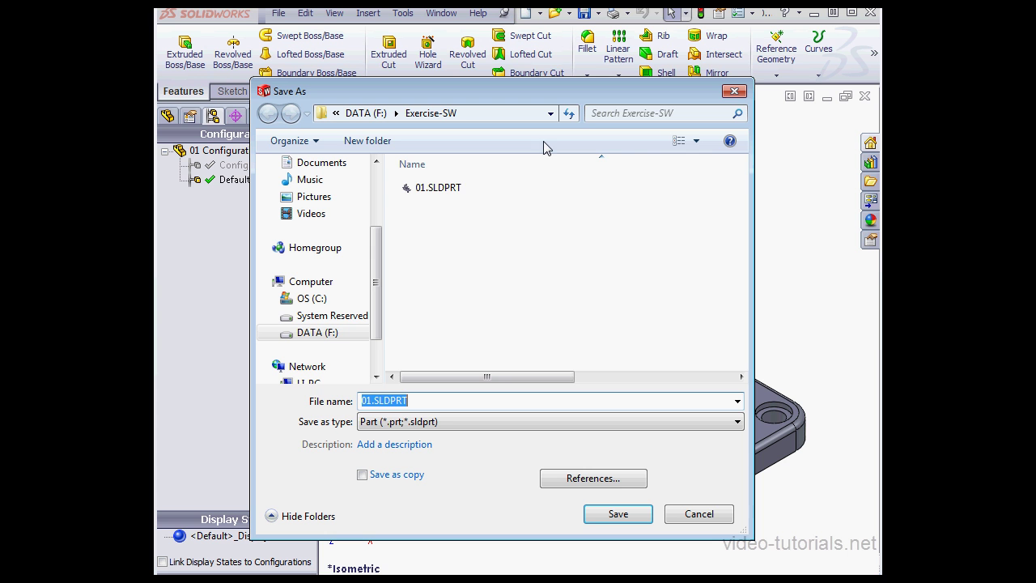
left_click(735, 423)
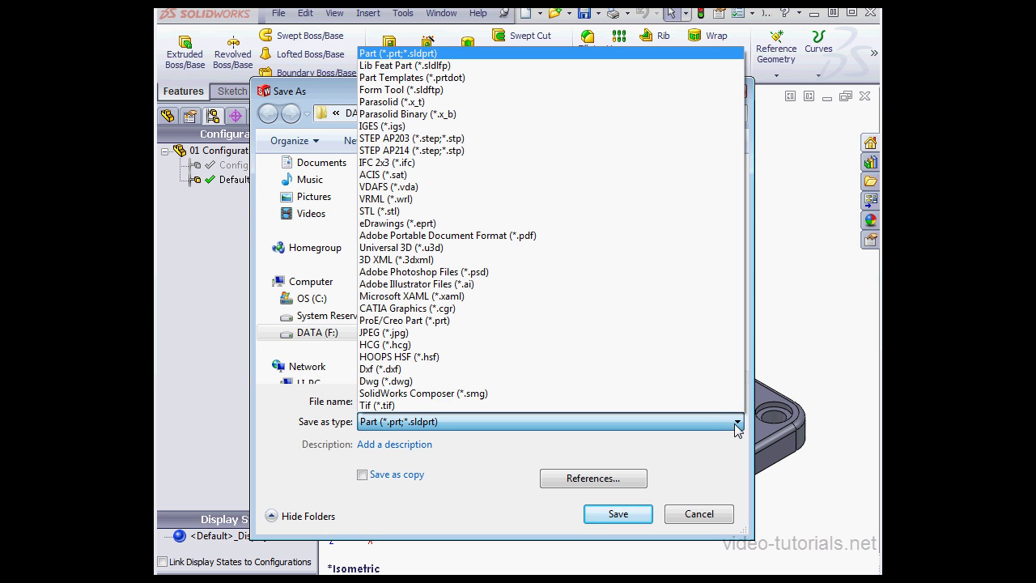
left_click(615, 224)
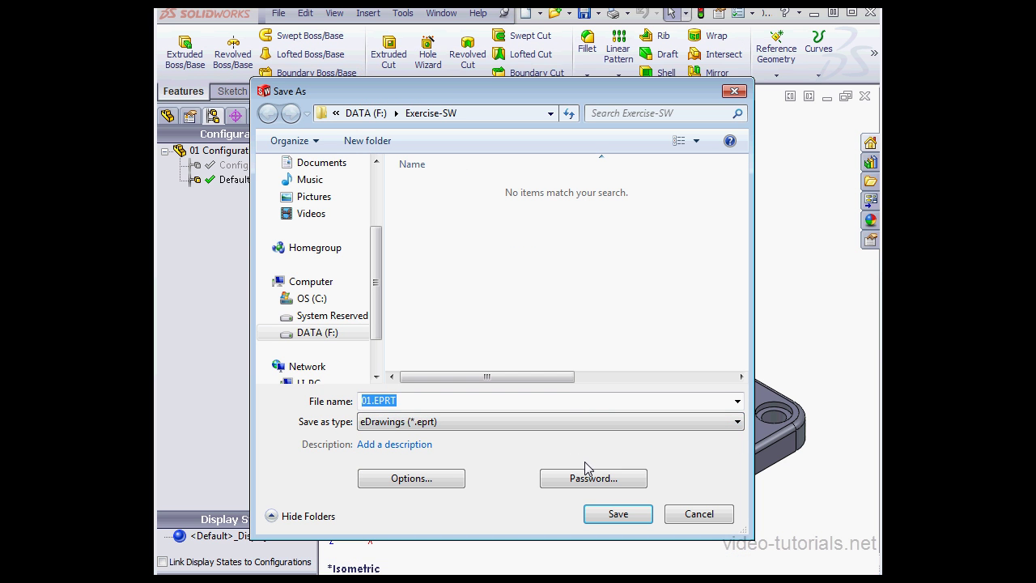
left_click(603, 477)
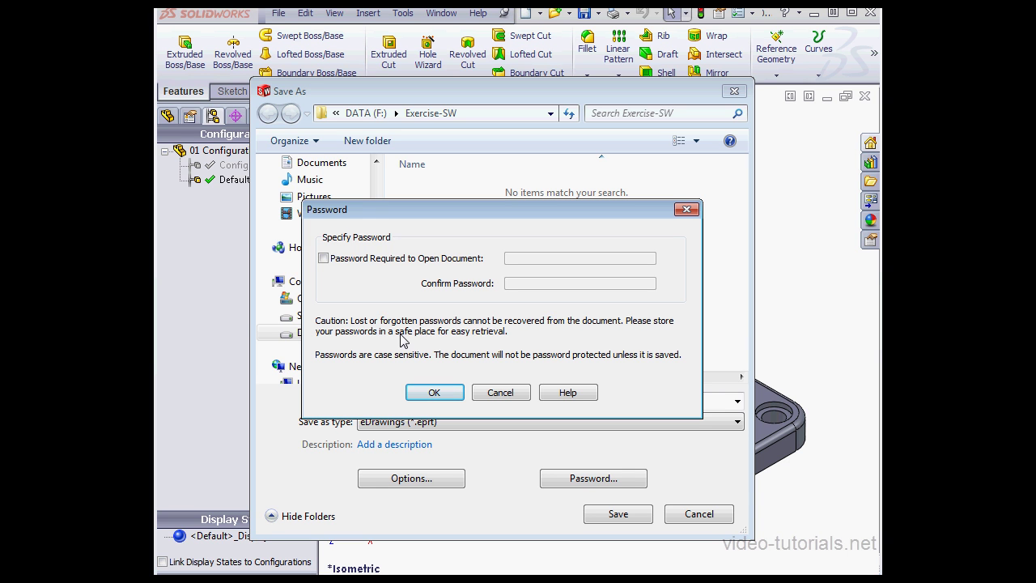
left_click(499, 392)
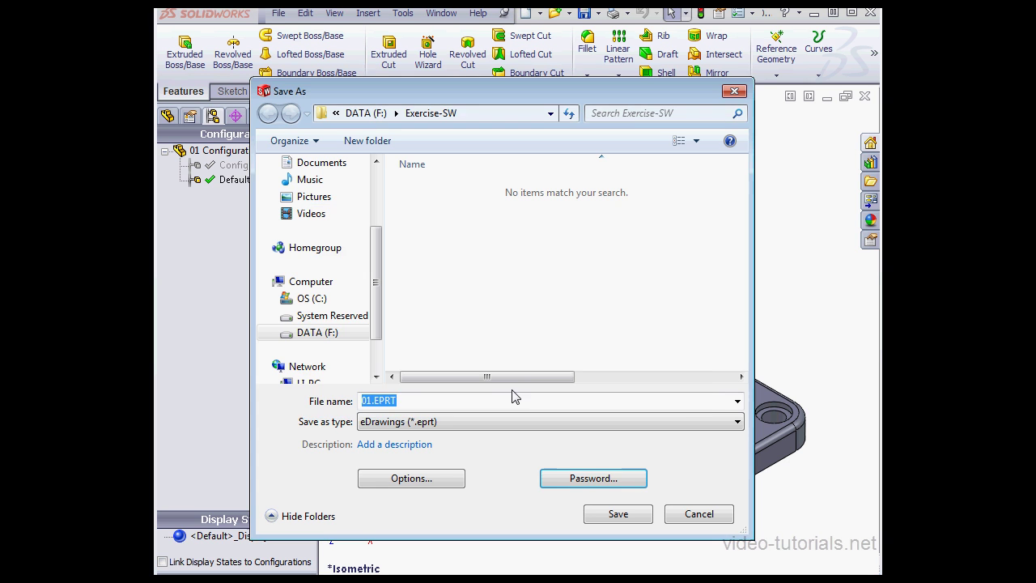
left_click(433, 482)
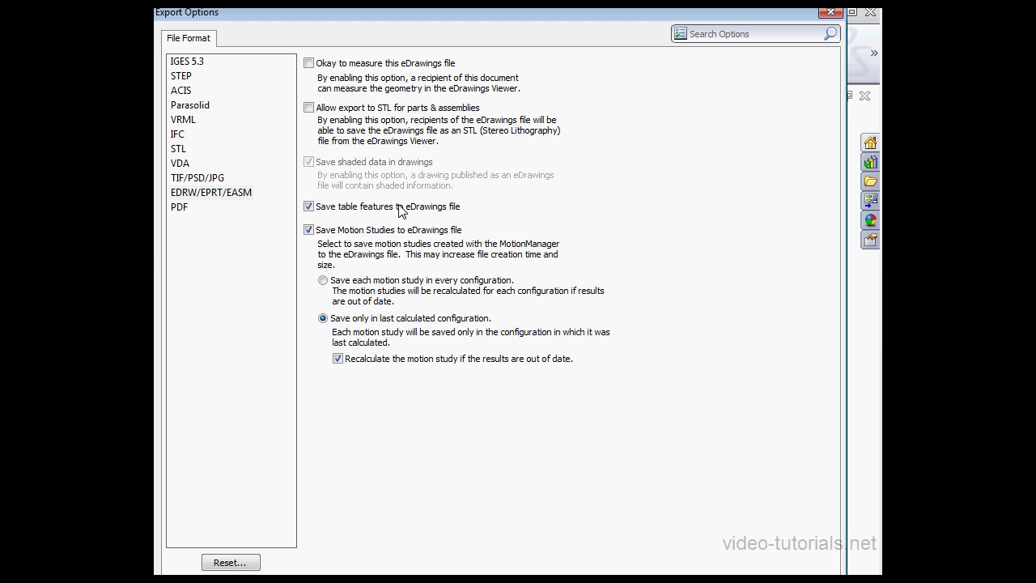
left_click(309, 63)
left_click(309, 63)
left_click(317, 111)
left_click(312, 110)
left_click(309, 230)
left_click(309, 230)
key("Return")
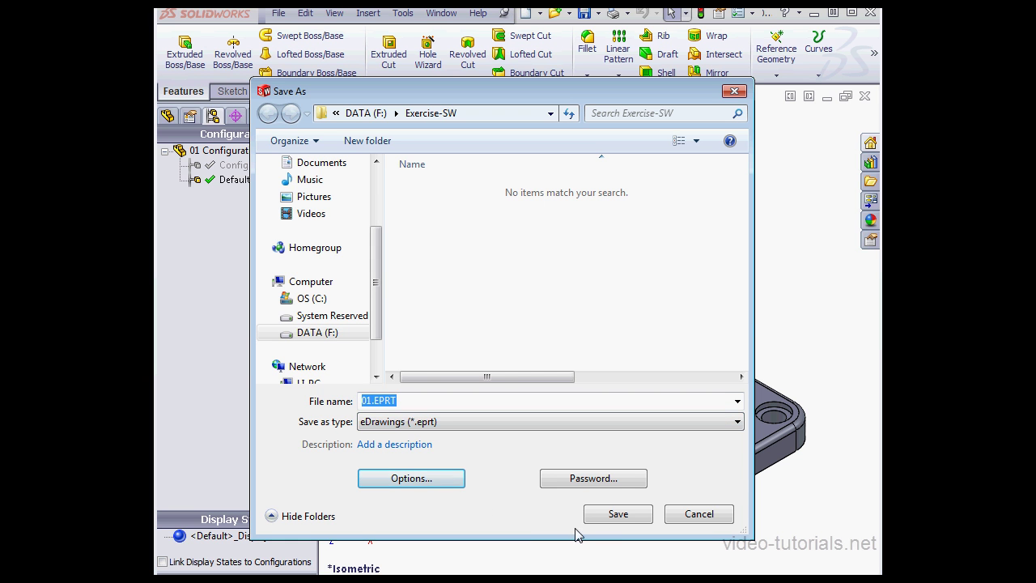
- Save 01.EPRT with All configurations included
left_click(619, 512)
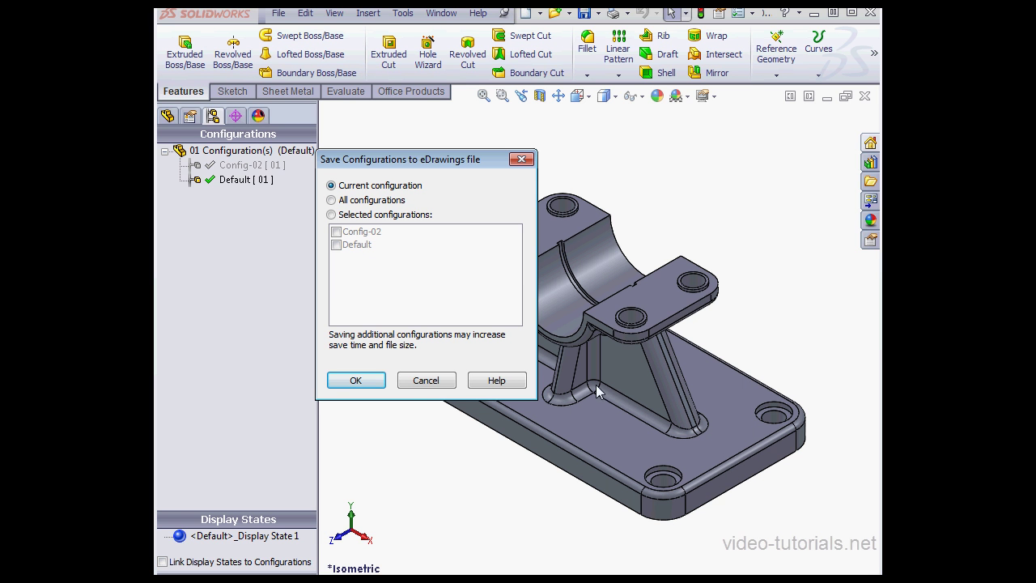
left_click(348, 207)
left_click(356, 382)
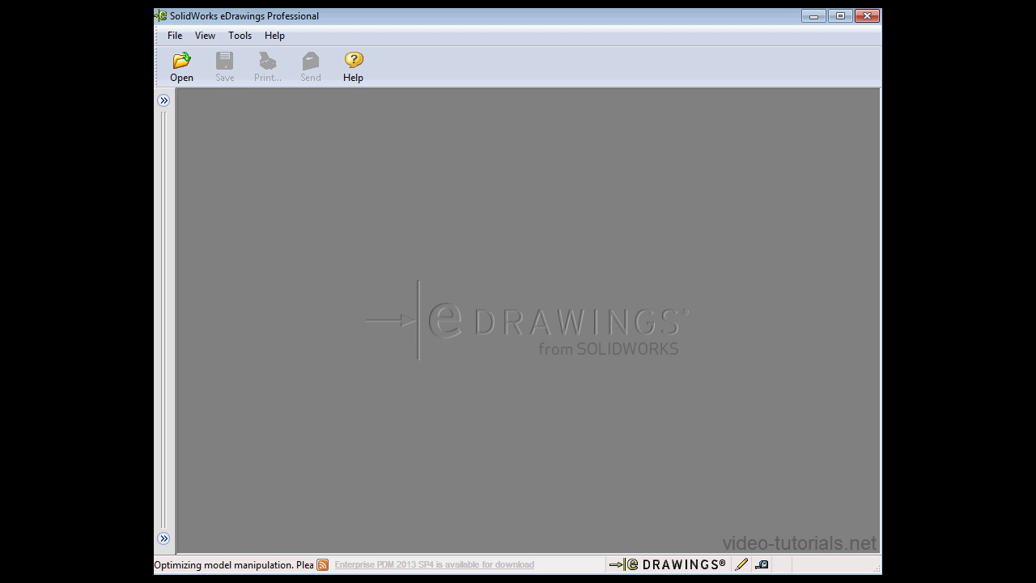
- Open 01.EPRT from the Exercise-SW folder in the eDrawings viewer
left_click(180, 64)
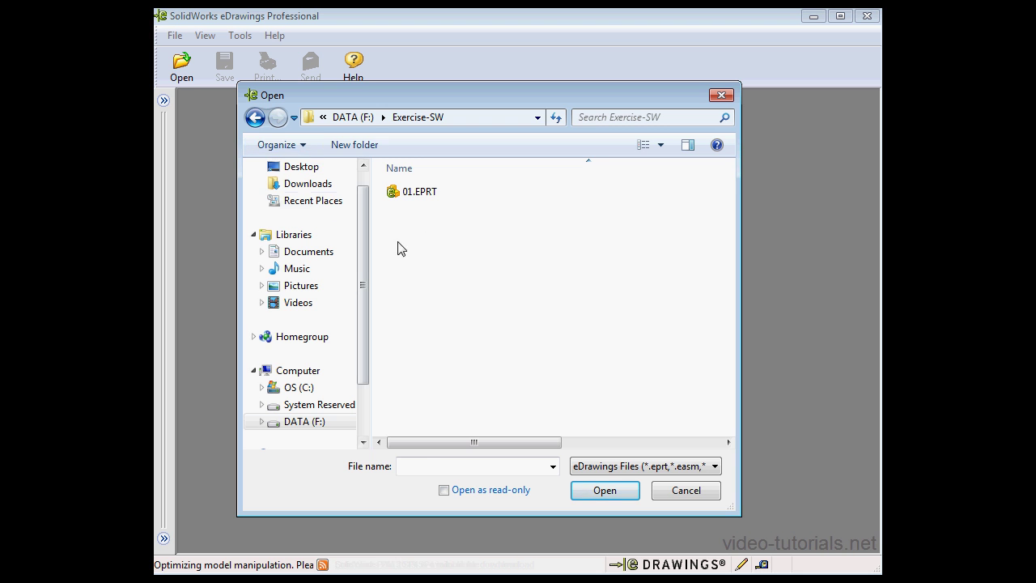
left_click(419, 194)
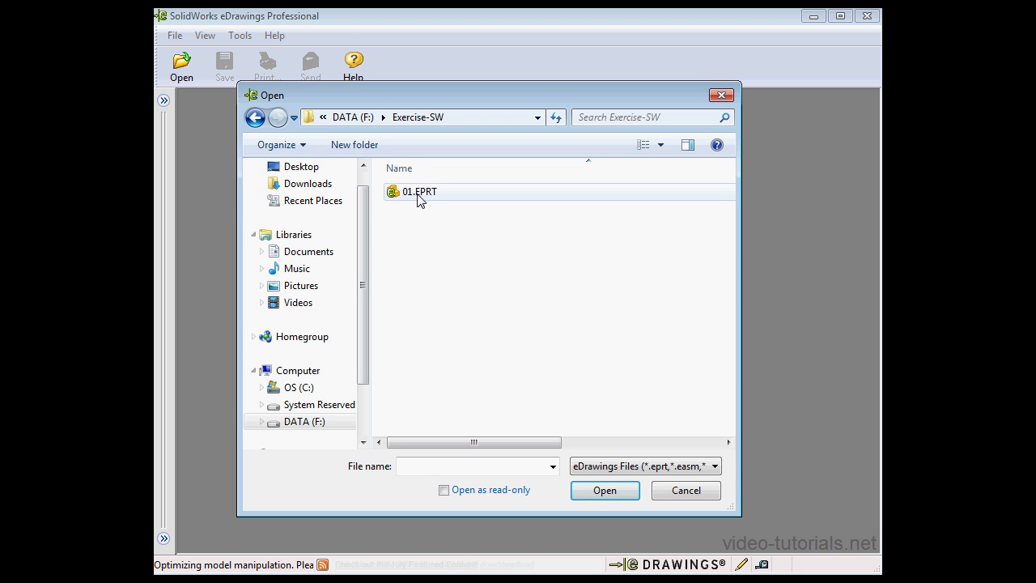
left_click(607, 491)
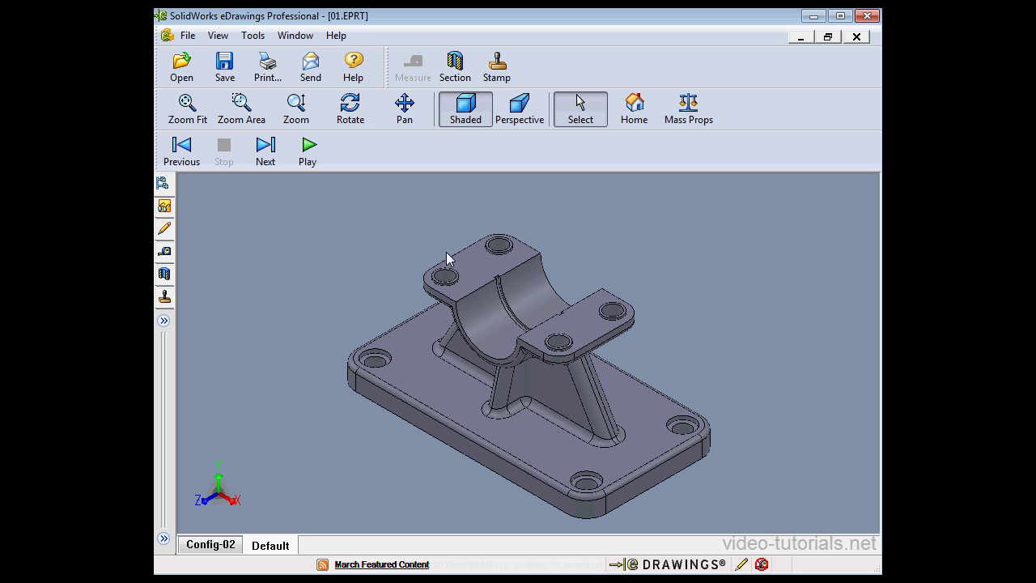
left_click(183, 65)
left_click_drag(466, 99, 579, 79)
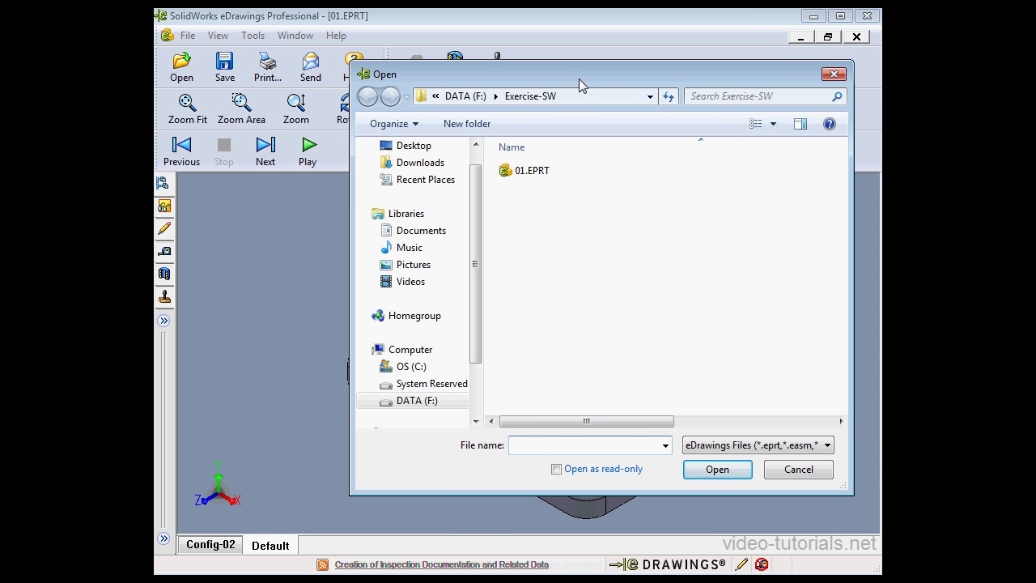
left_click(828, 446)
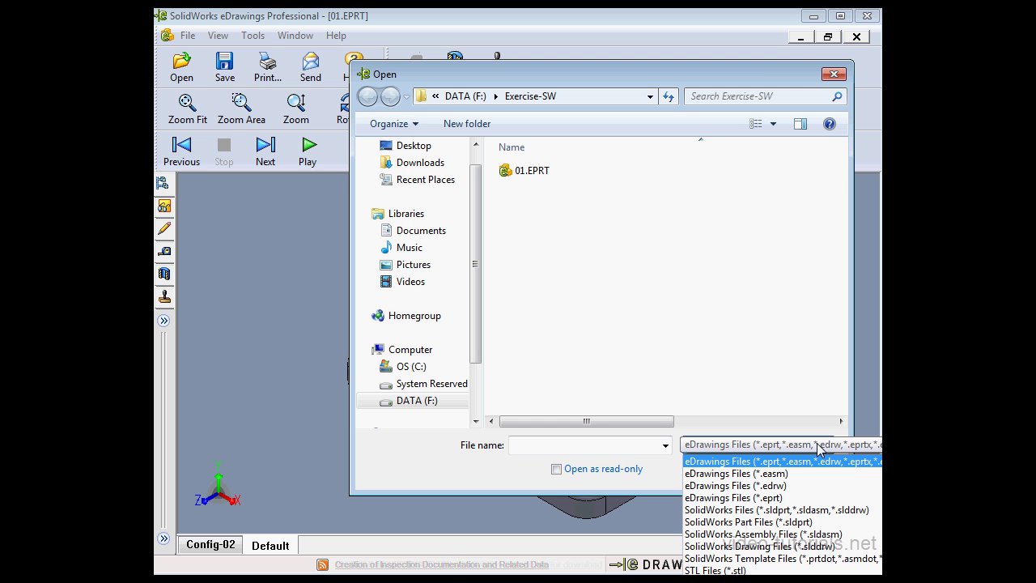
left_click(767, 89)
left_click_drag(731, 78, 690, 27)
left_click(791, 400)
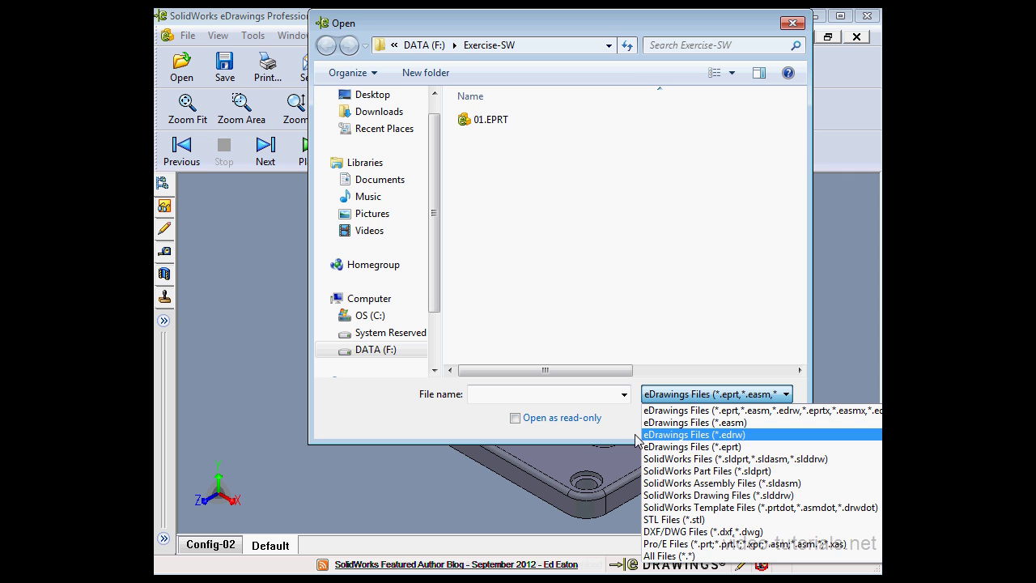
left_click(696, 410)
- Cancel the Open dialog and minimize the 01.EPRT document window
left_click(758, 420)
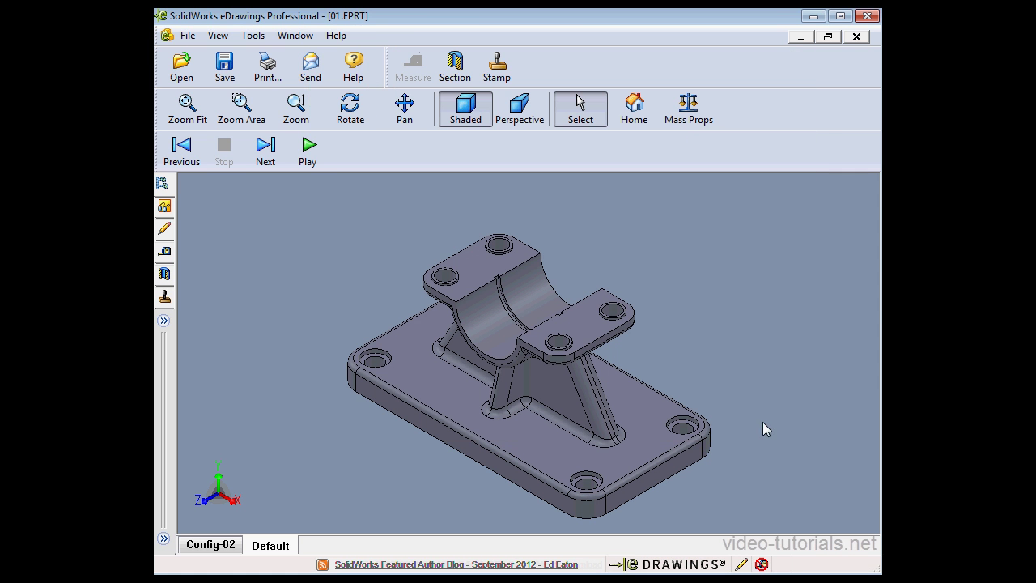
left_click(801, 36)
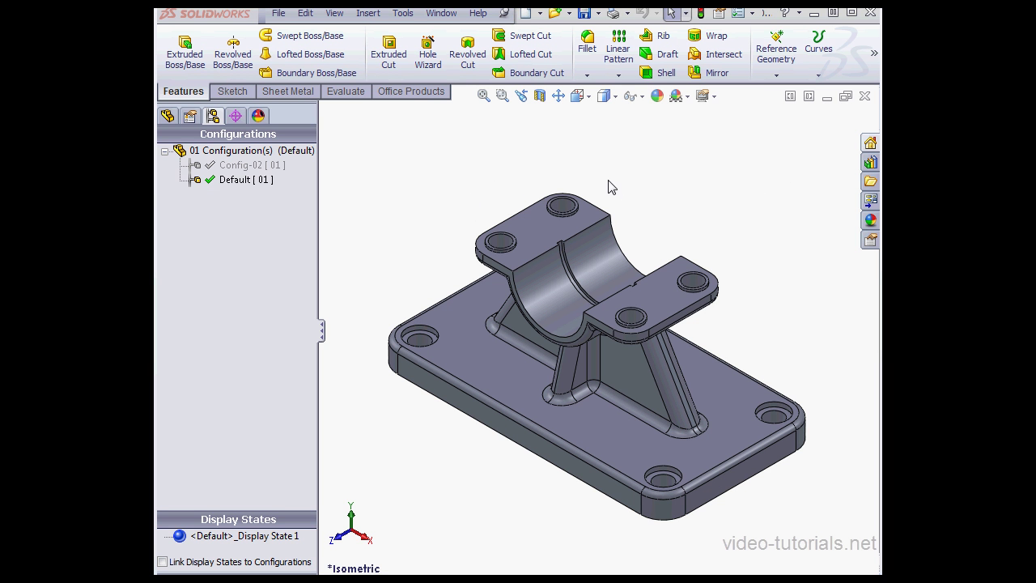
- Toggle Save tessellation with part document on and back off in Image Quality, then close Options
left_click(753, 14)
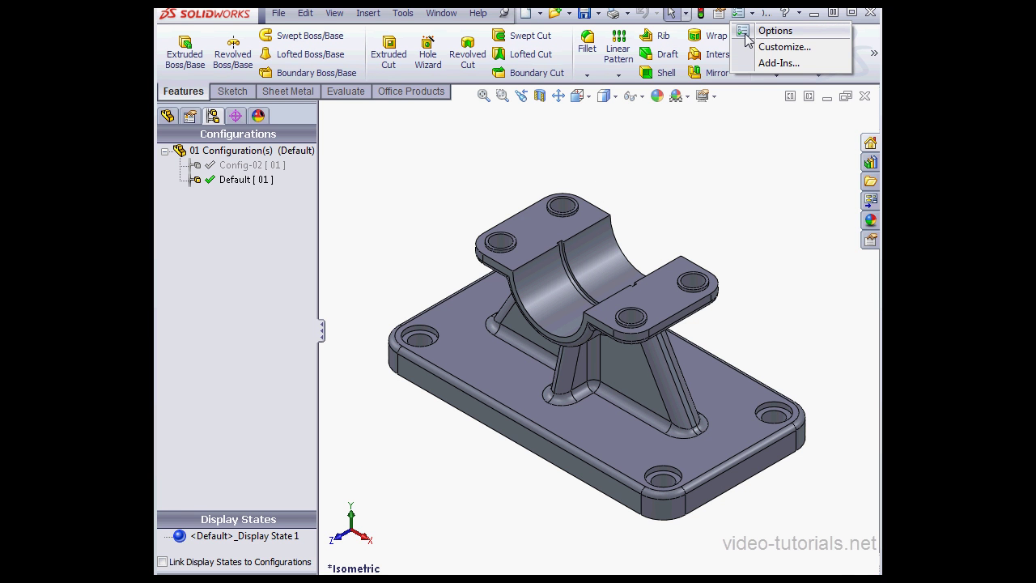
left_click(774, 31)
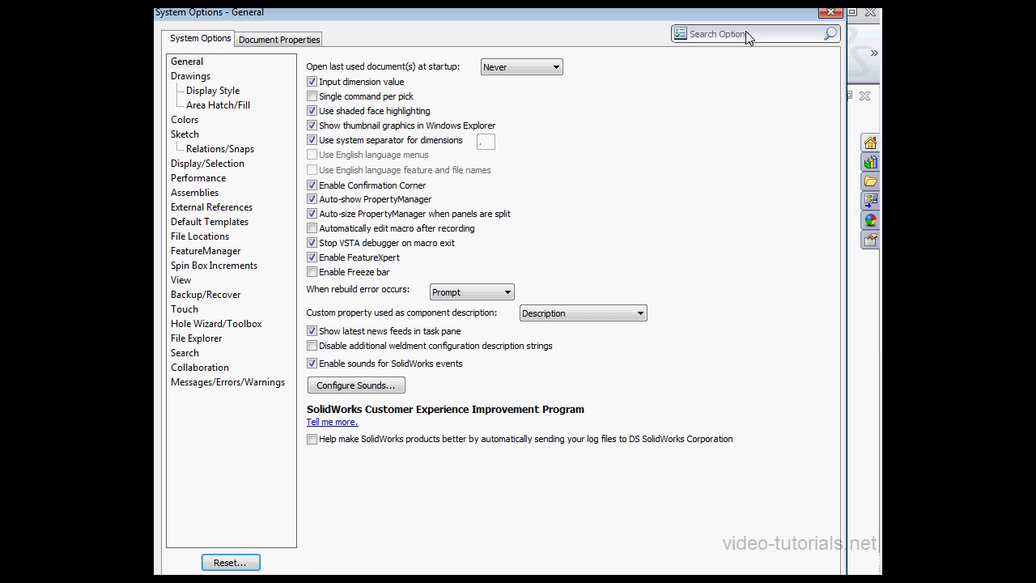
left_click(301, 40)
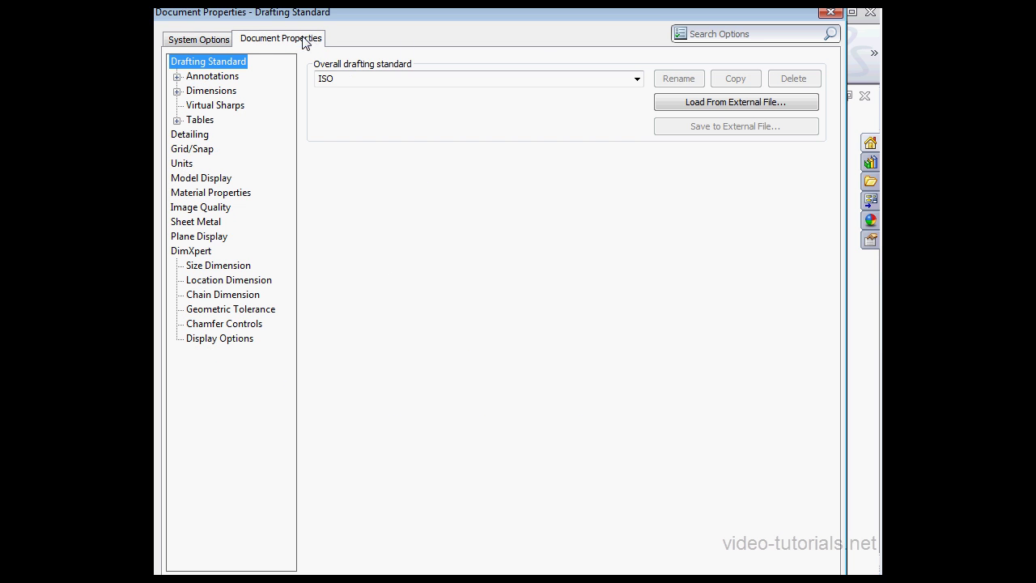
left_click(233, 211)
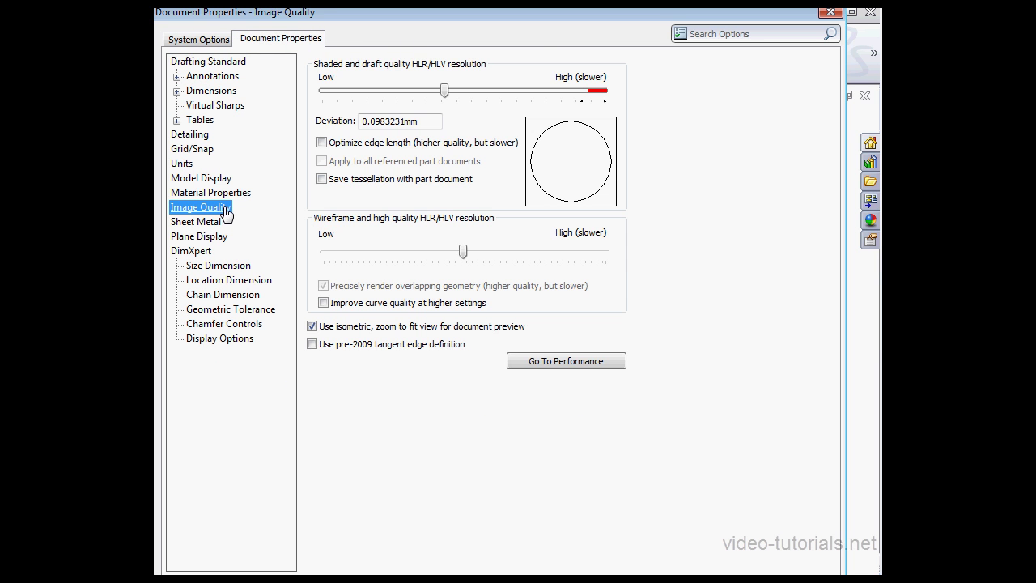
left_click(323, 180)
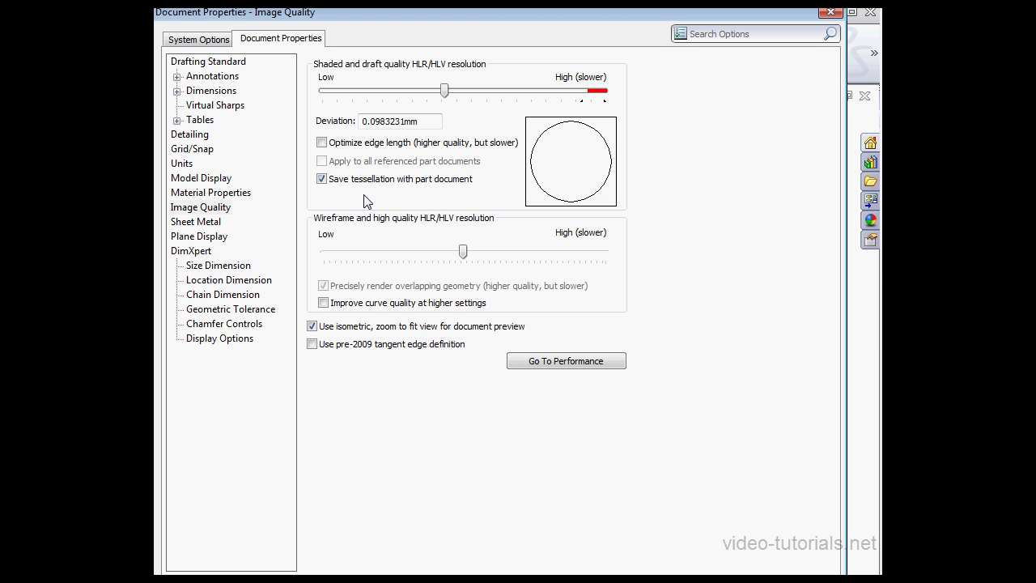
left_click(321, 179)
key("Return")
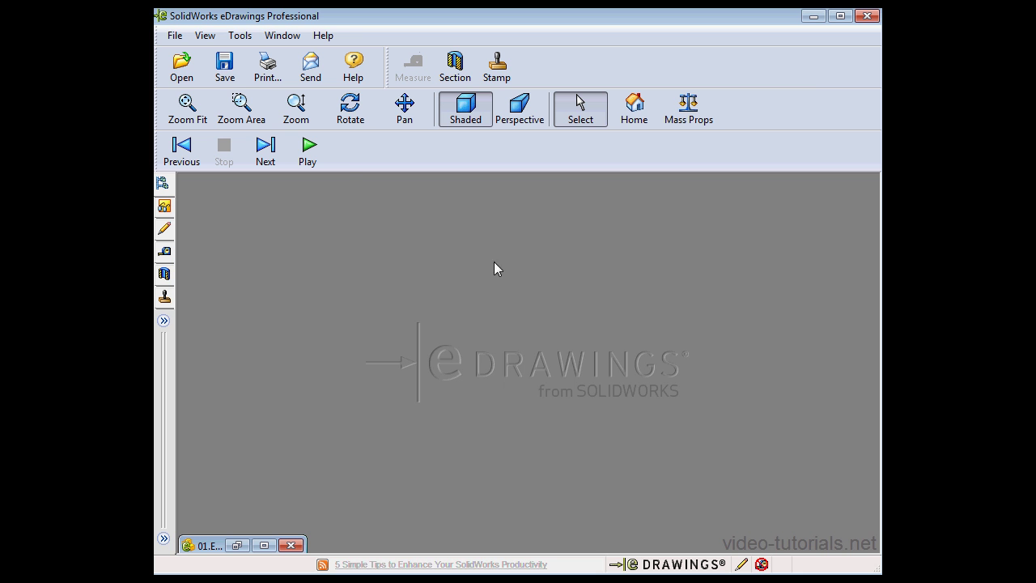
- Try opening 01.SLDPRT via All Files (*.*) and dismiss both no-display-data errors
left_click(183, 66)
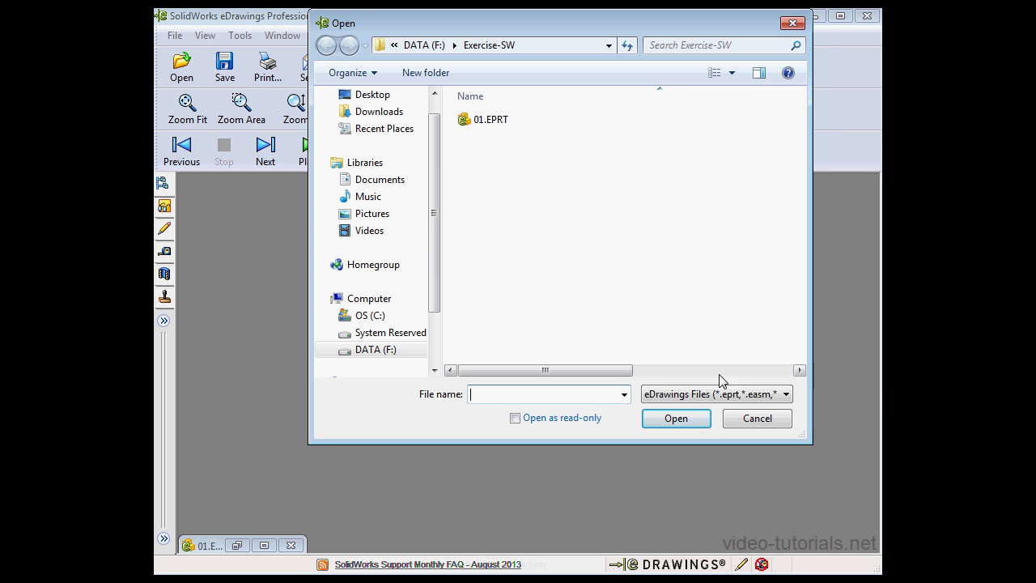
left_click(779, 395)
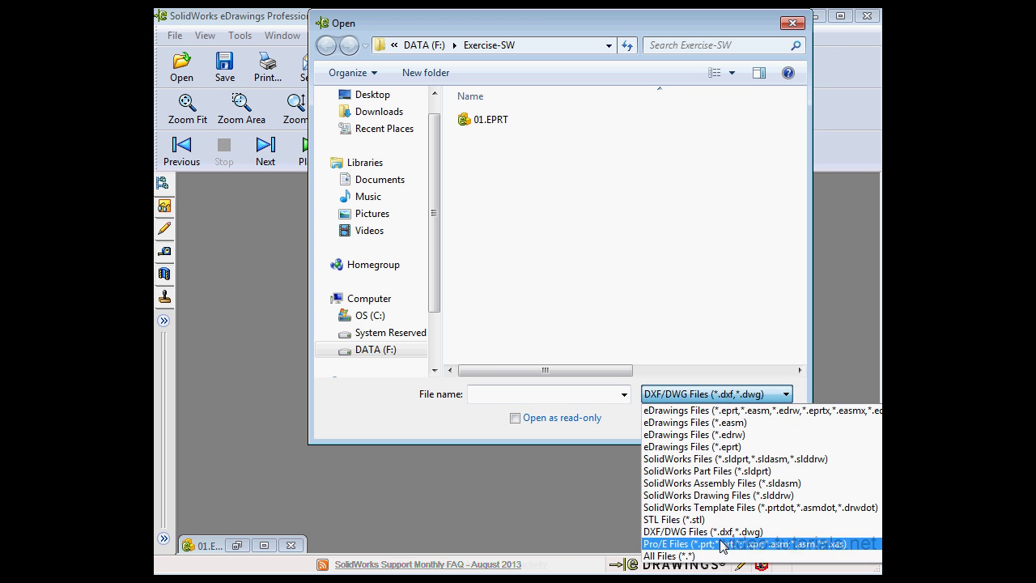
left_click(681, 555)
left_click(498, 144)
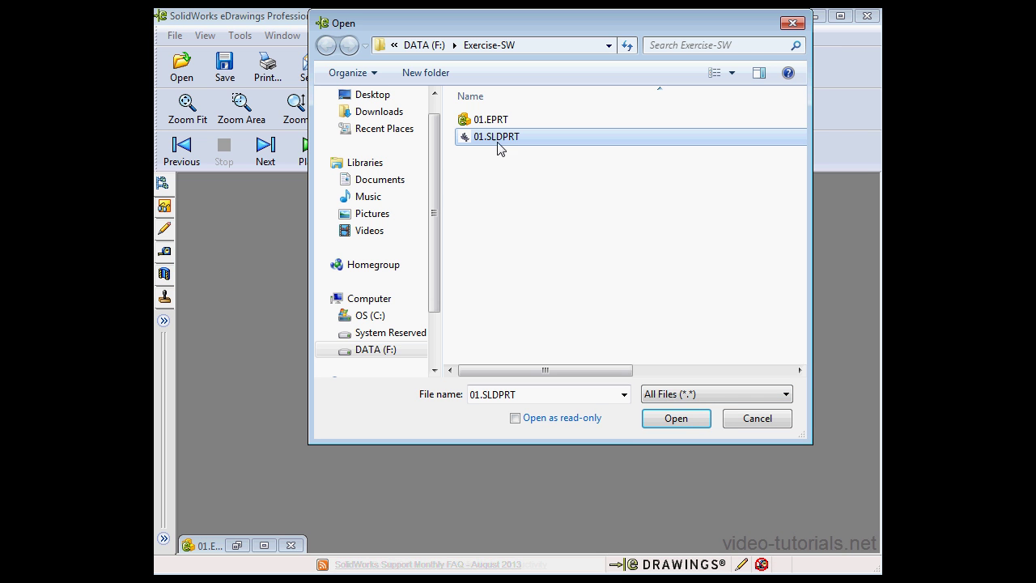
left_click(676, 419)
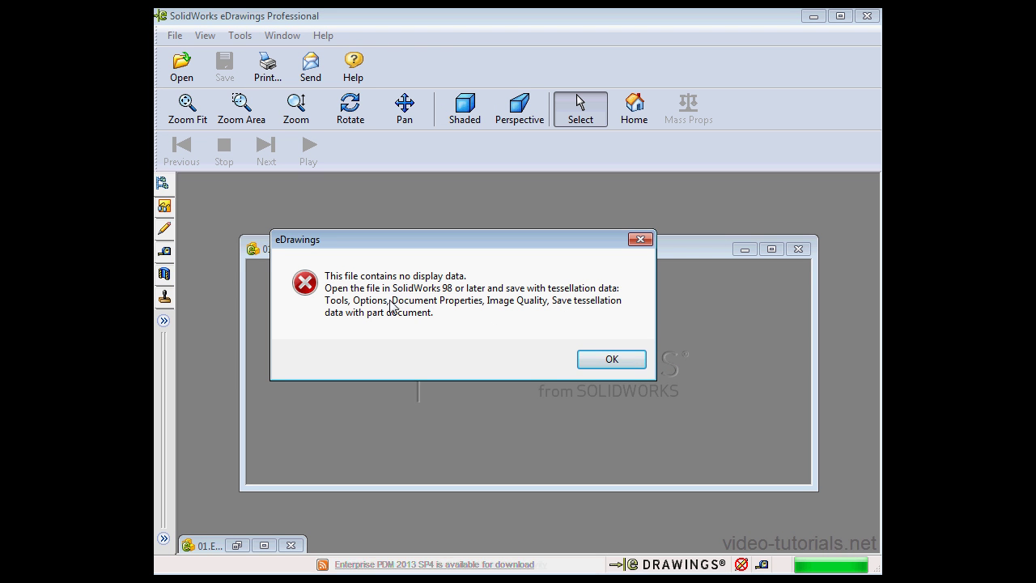
left_click(619, 363)
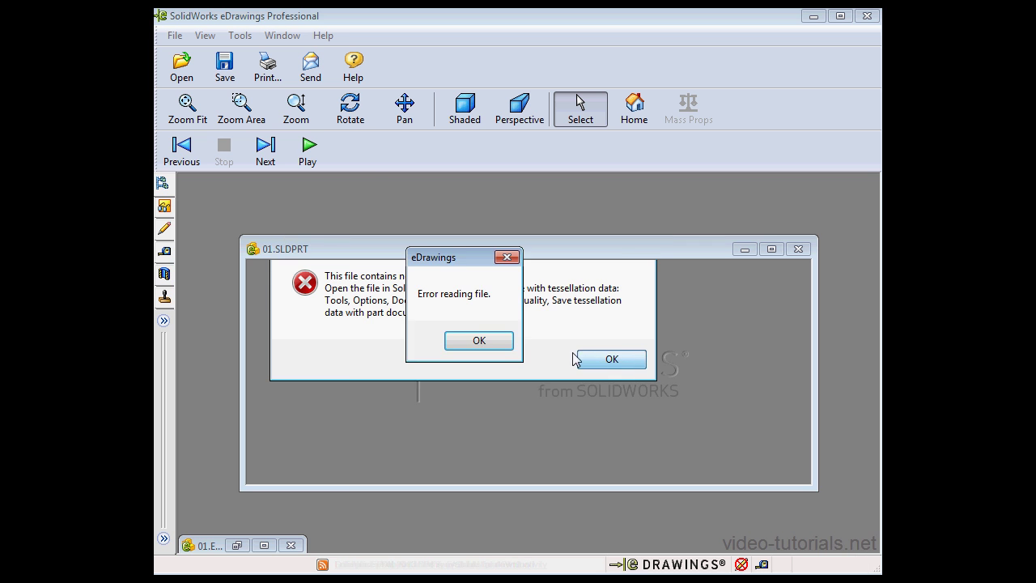
left_click(491, 343)
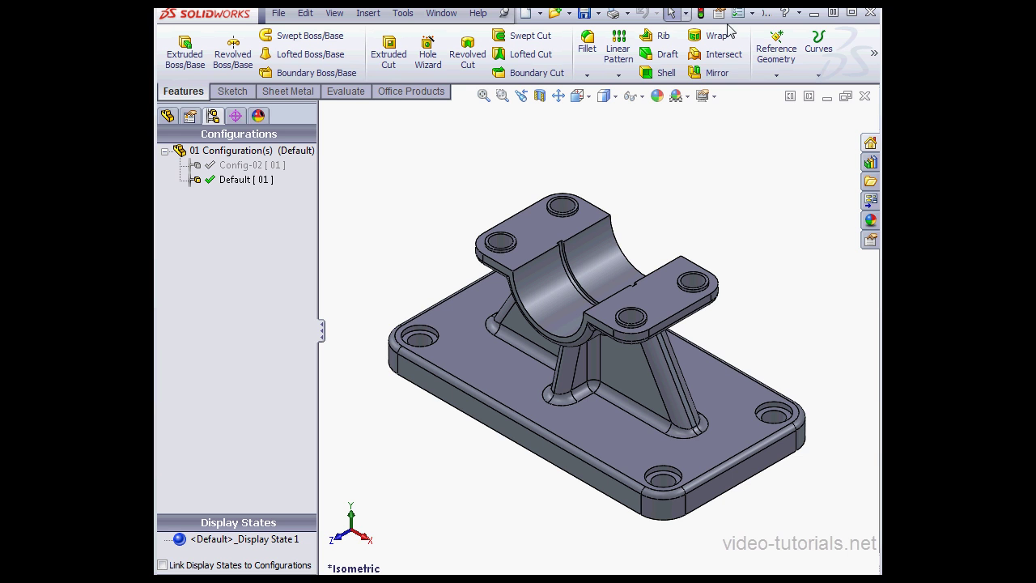
- Enable Save tessellation with part document under Image Quality and save part 01
left_click(752, 12)
left_click(761, 31)
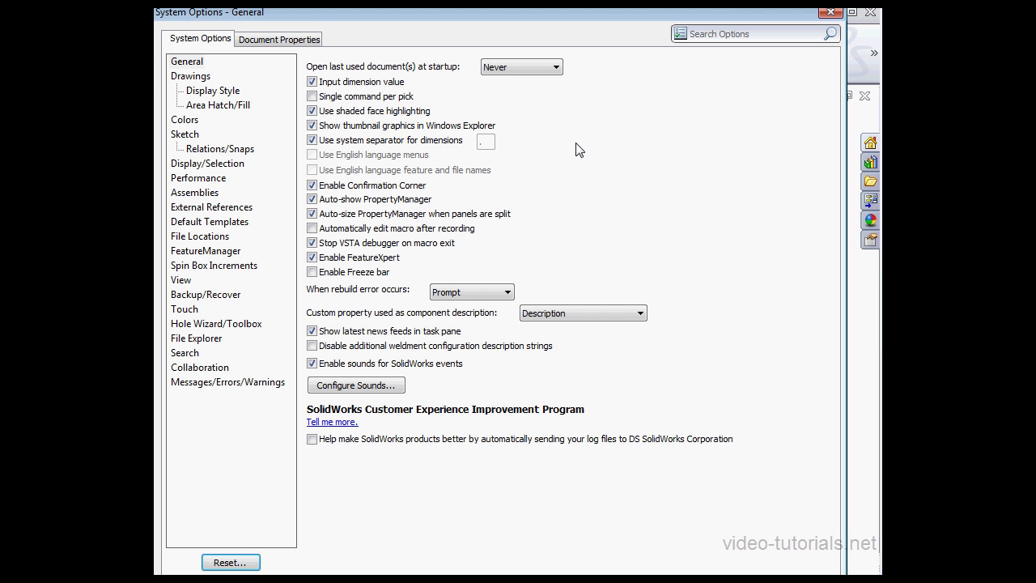
left_click(298, 39)
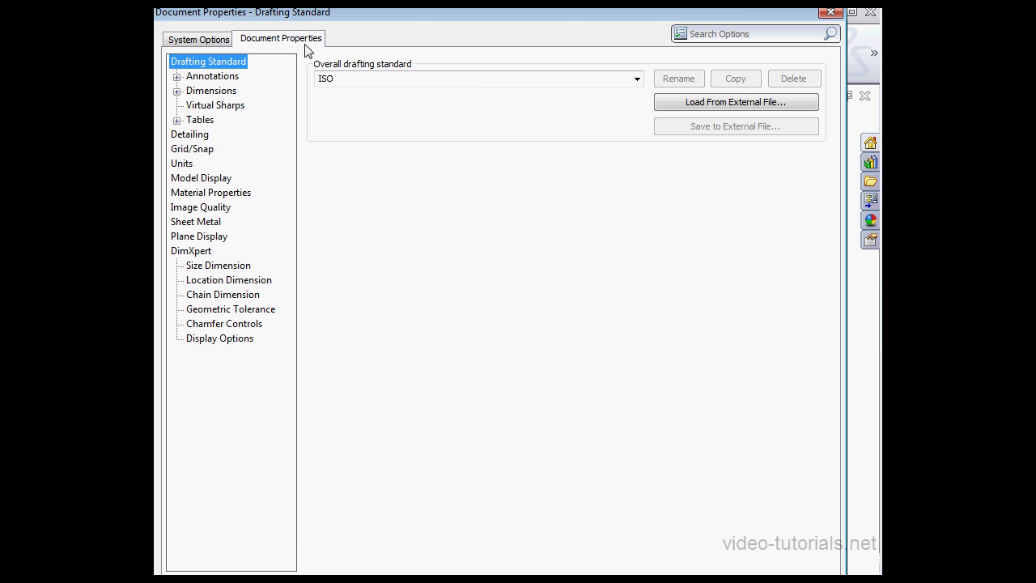
left_click(229, 209)
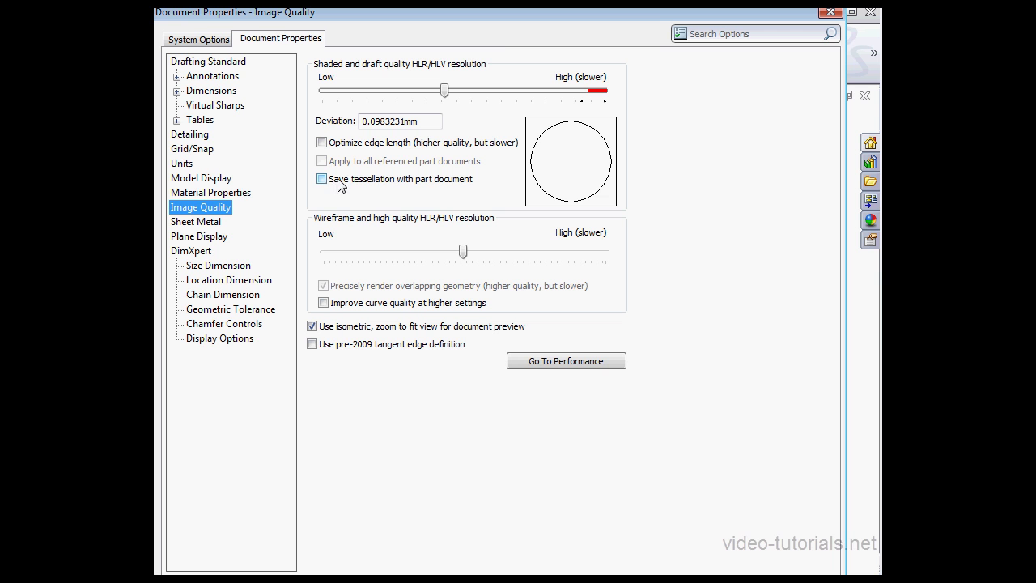
left_click(325, 180)
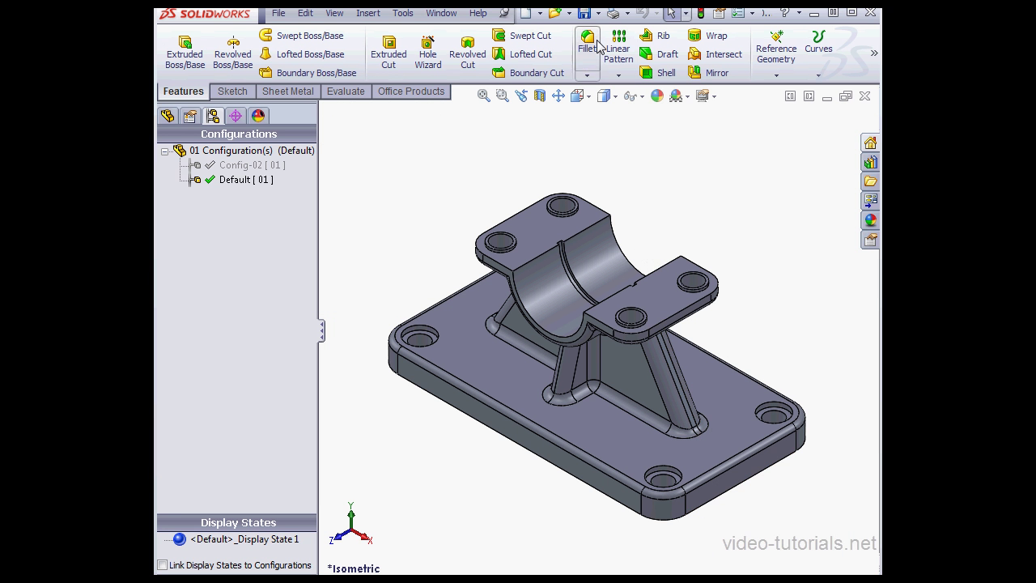
left_click(585, 16)
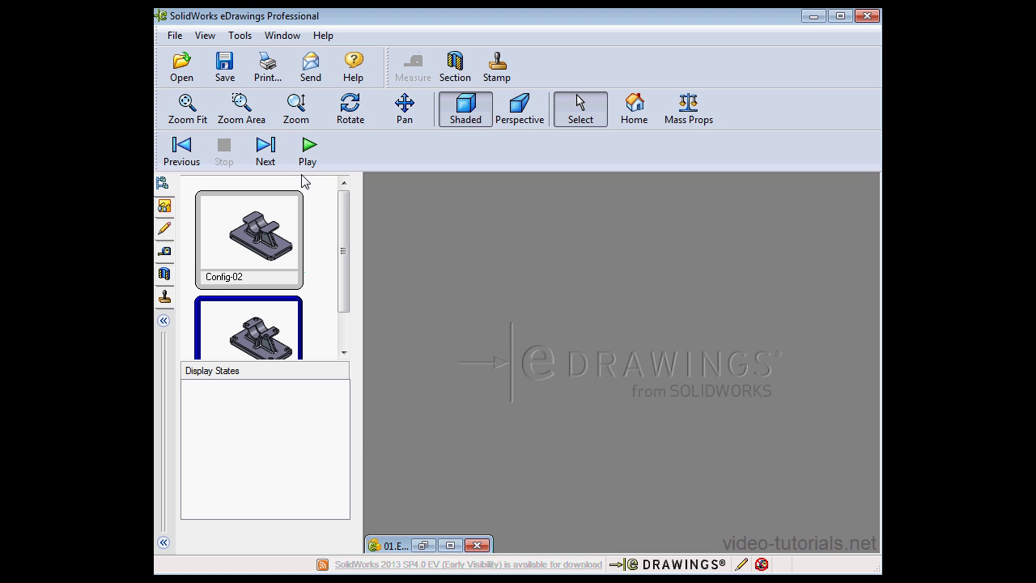
- Open 01.SLDPRT from the Exercise-SW folder in eDrawings
left_click(186, 71)
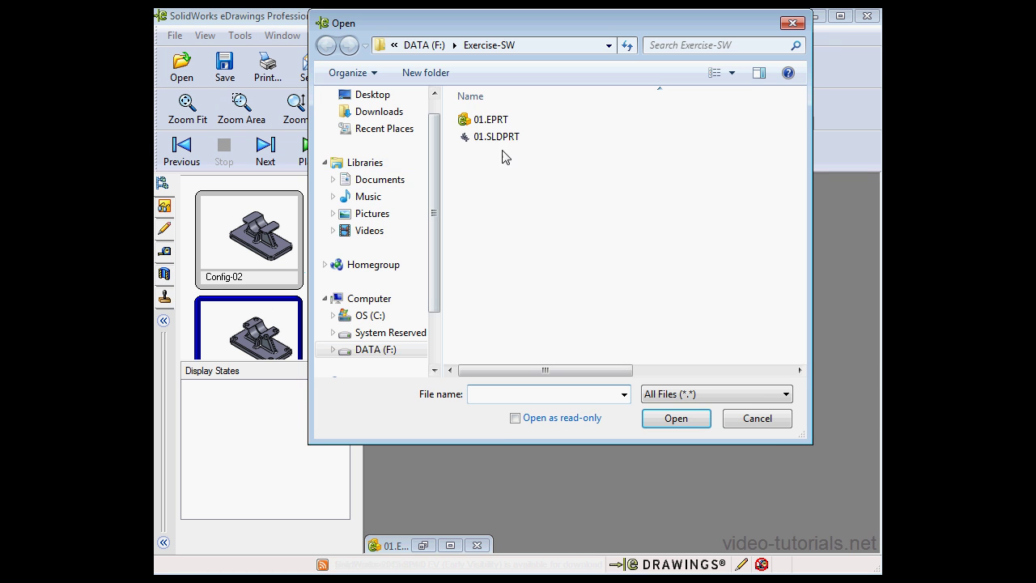
left_click(508, 139)
left_click(676, 418)
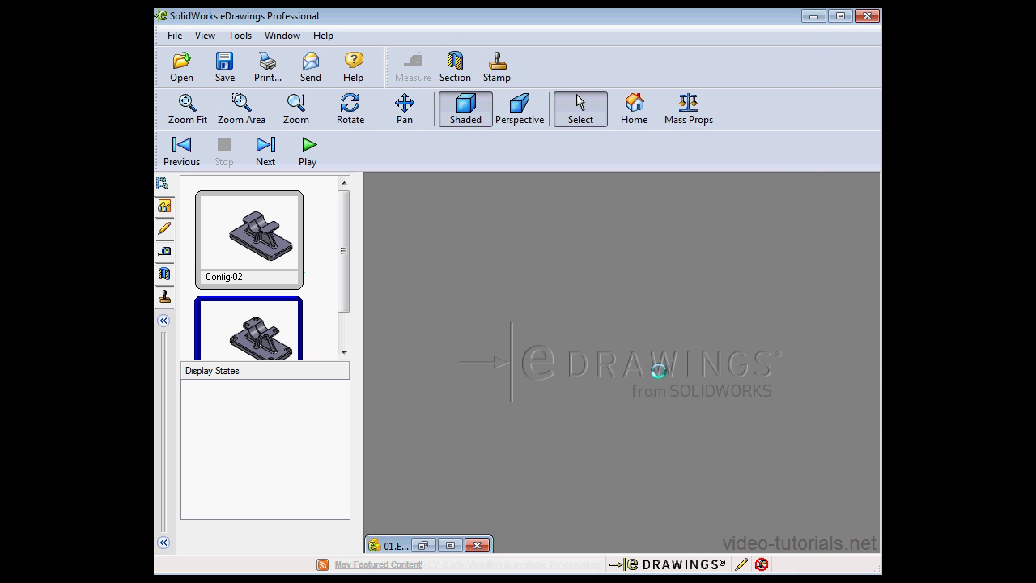